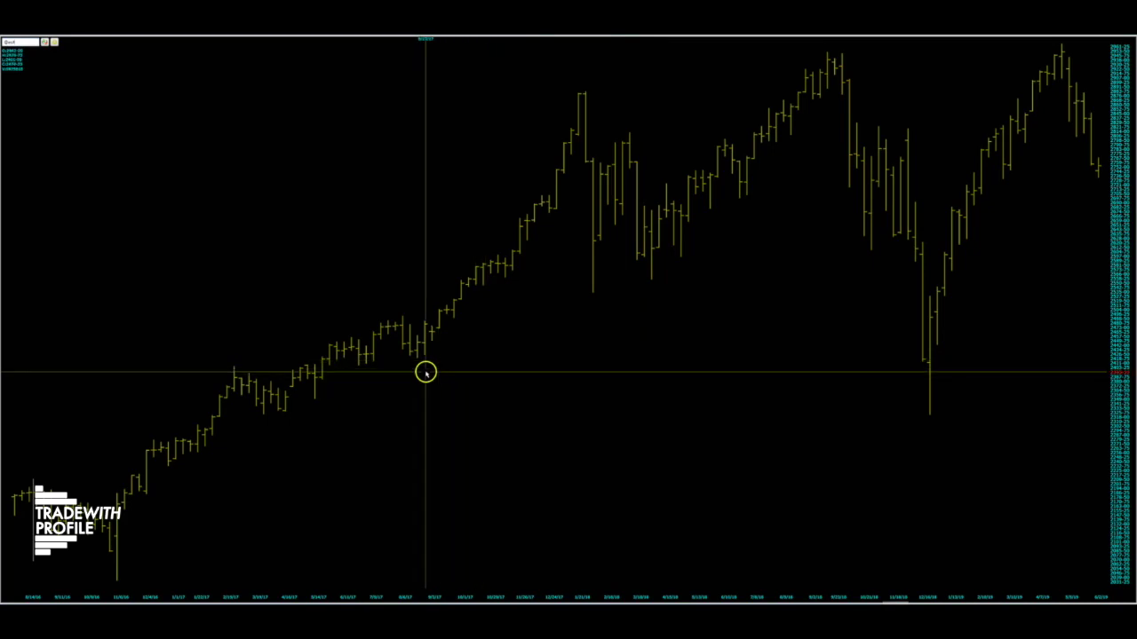
Zoom the index chart out to show bars from about 2015 through mid-2019
scroll(431, 462, "down", 4)
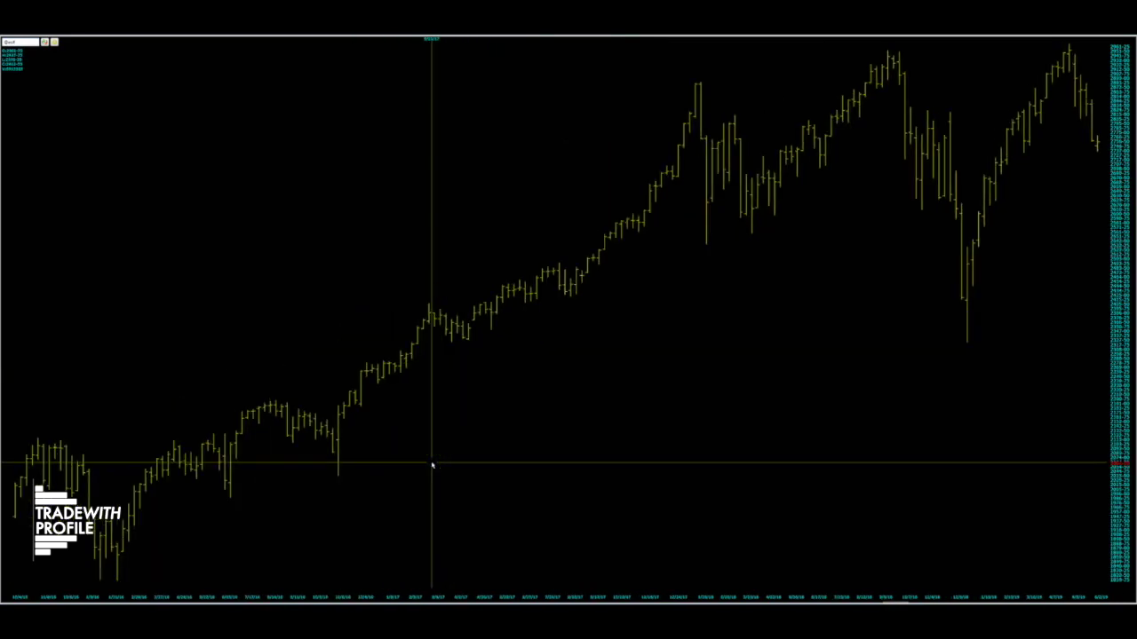
Merge a composite profile over late 2016–2019 and band its dominant volume level in cyan
mouse_move(431, 463)
left_mouse_down()
mouse_move(436, 444)
mouse_move(254, 441)
mouse_move(959, 399)
mouse_move(1078, 374)
mouse_move(1068, 376)
left_mouse_up()
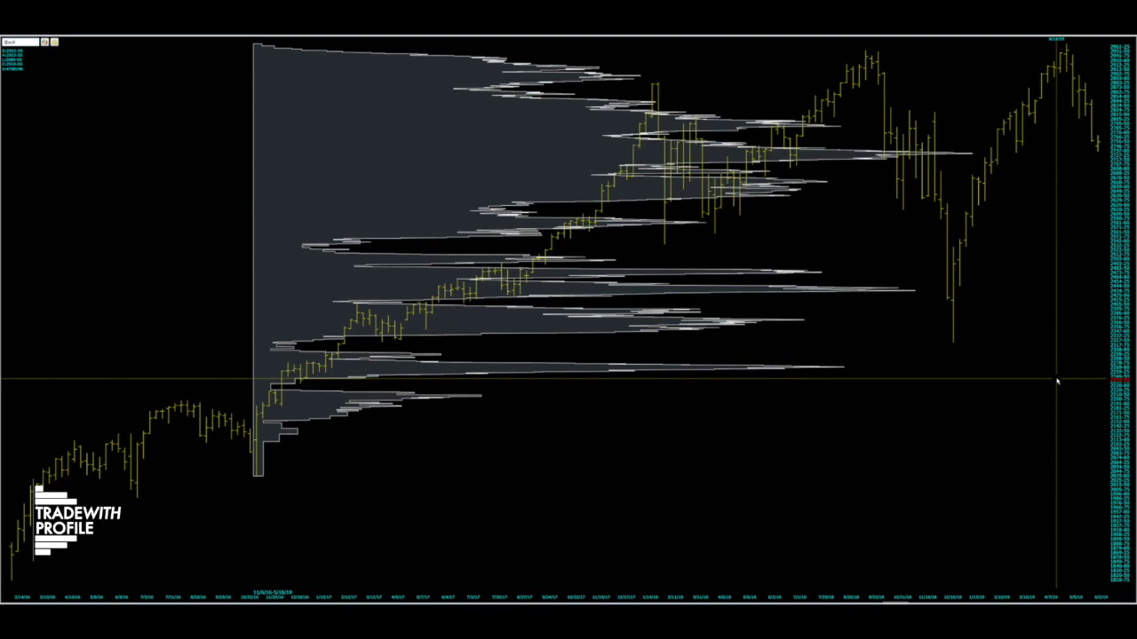
left_click_drag(1057, 382, 907, 154)
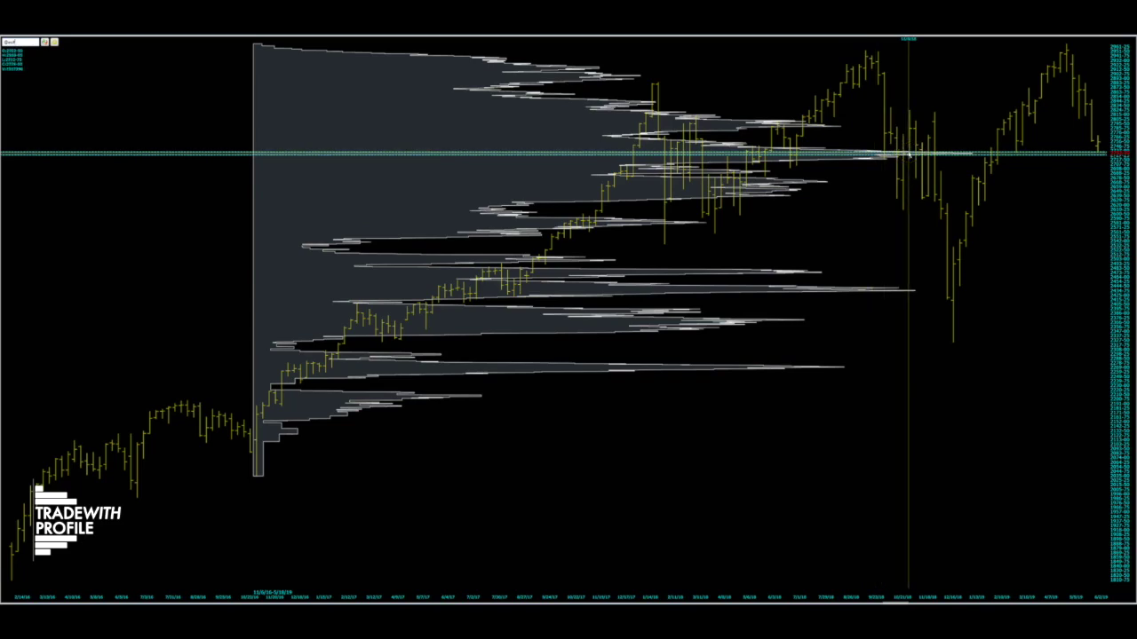
Add cyan reference bands at the next three high-volume peaks of the profile
left_click_drag(852, 177, 853, 185)
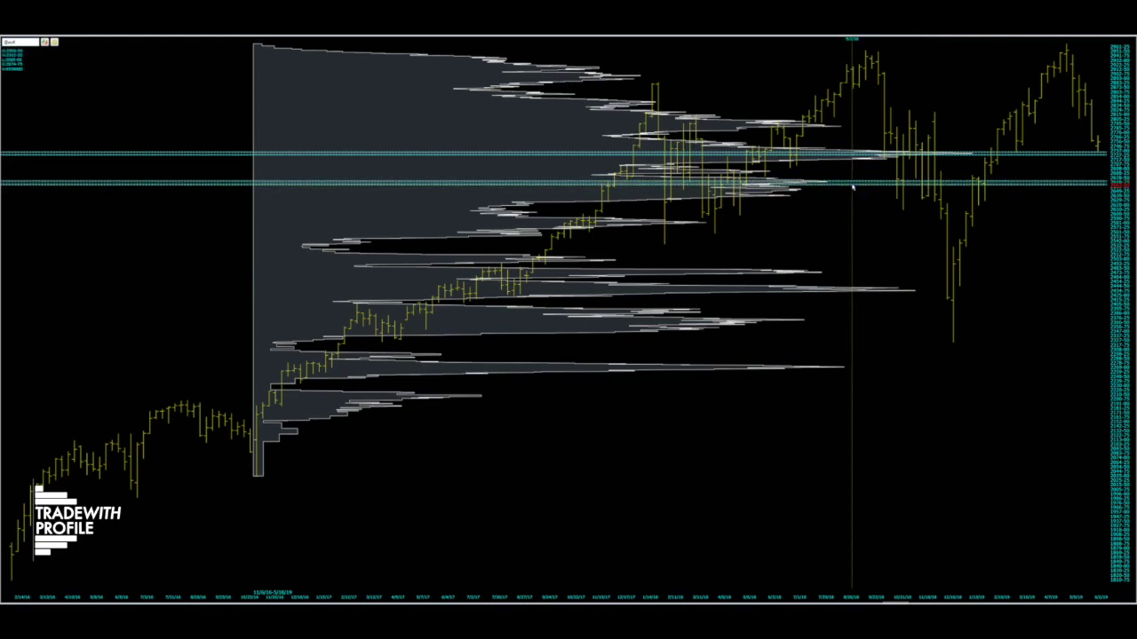
left_click_drag(743, 210, 924, 289)
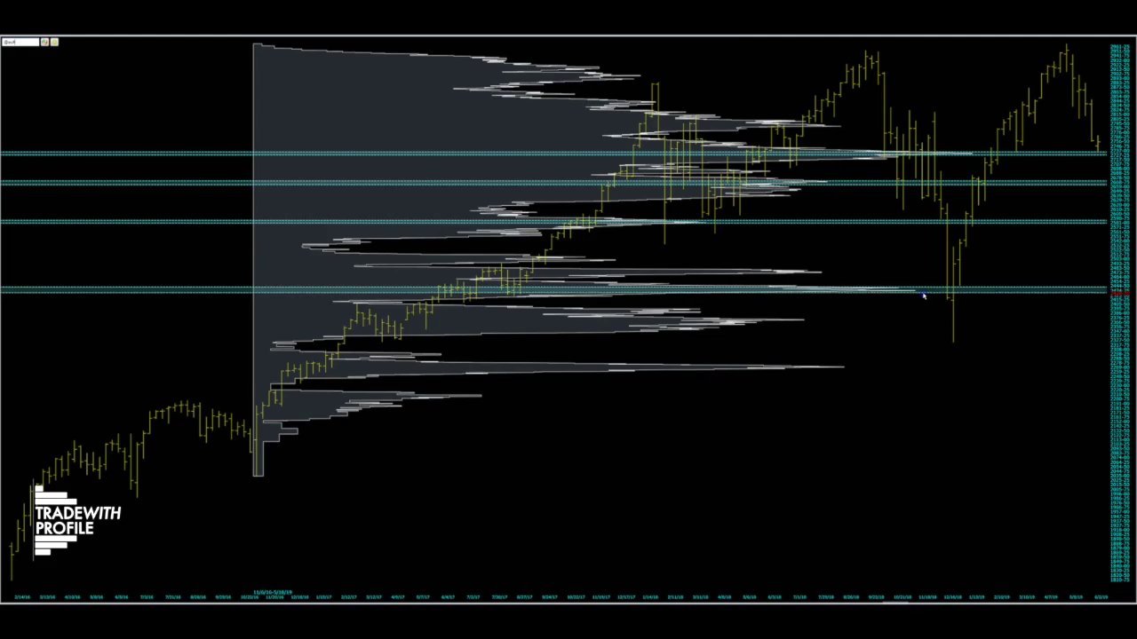
left_click_drag(914, 328, 893, 353)
Remove the composite profile with Clear All Merged Data, keeping the four bands
right_click(892, 353)
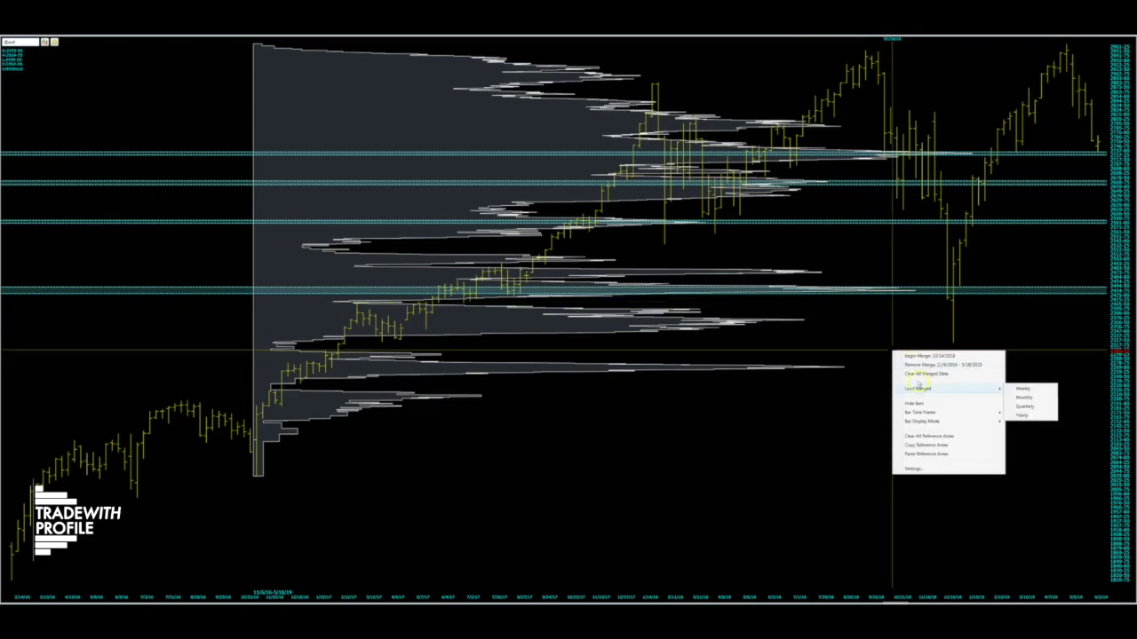
left_click(922, 374)
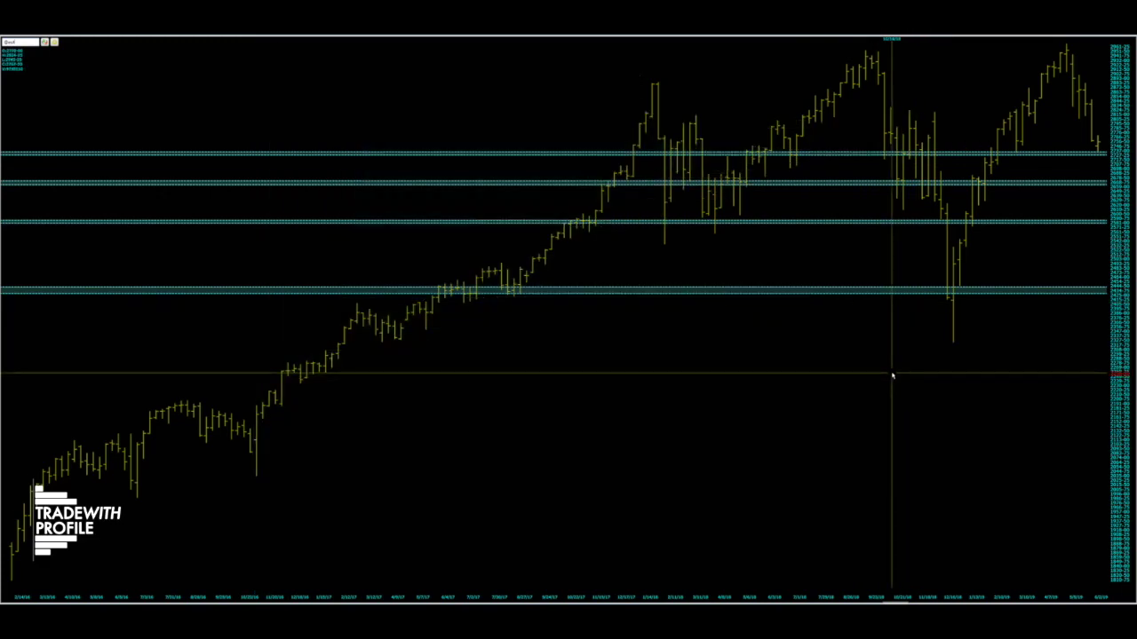
right_click(891, 374)
left_click(762, 406)
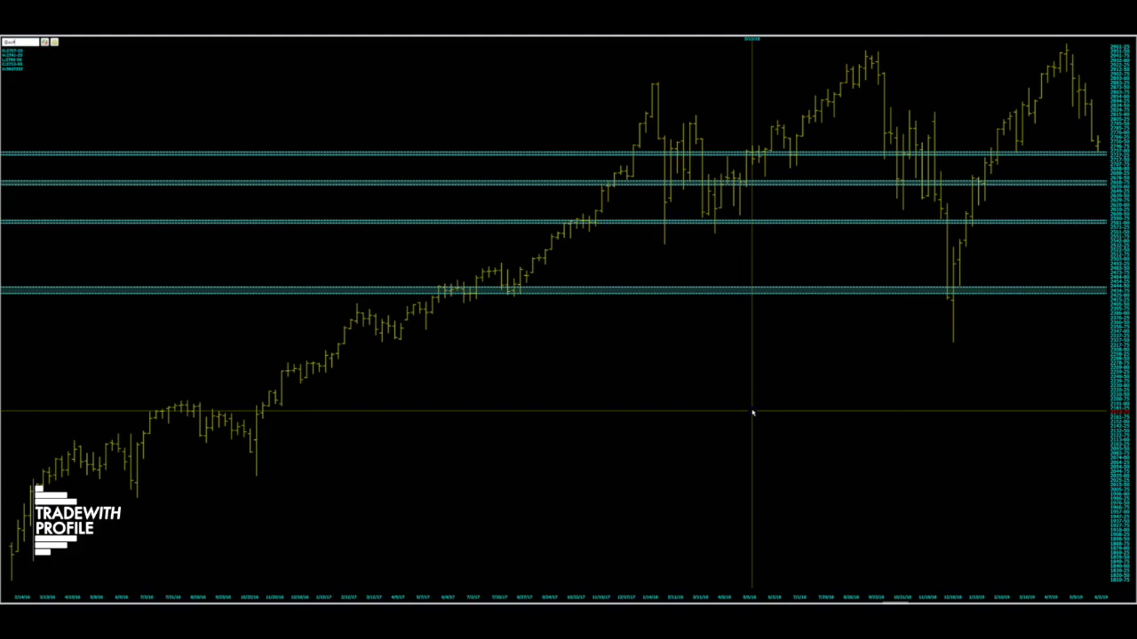
Zoom out to the full history, then back in on 2000–2010 around the 2008 crash
scroll(753, 413, "down", 10)
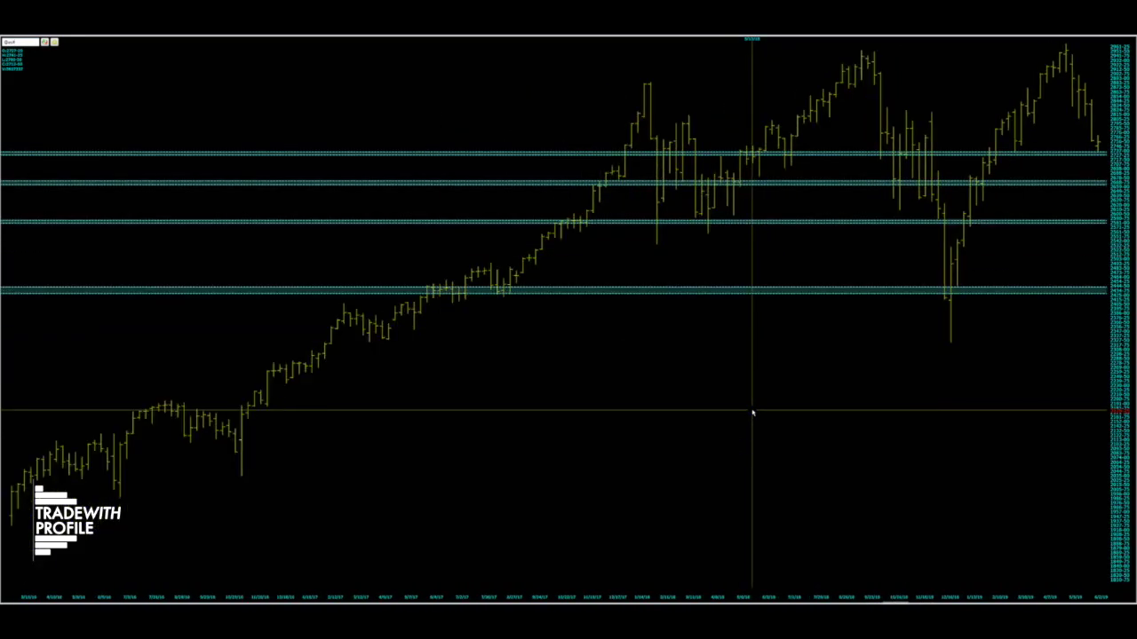
scroll(752, 413, "down", 6)
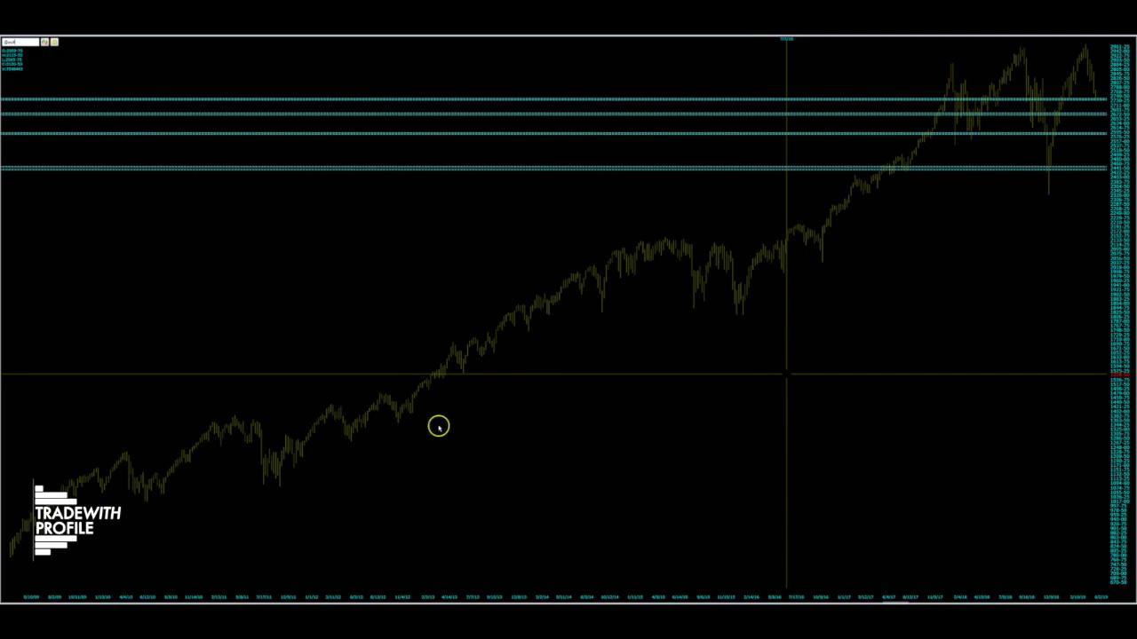
scroll(762, 429, "down", 5)
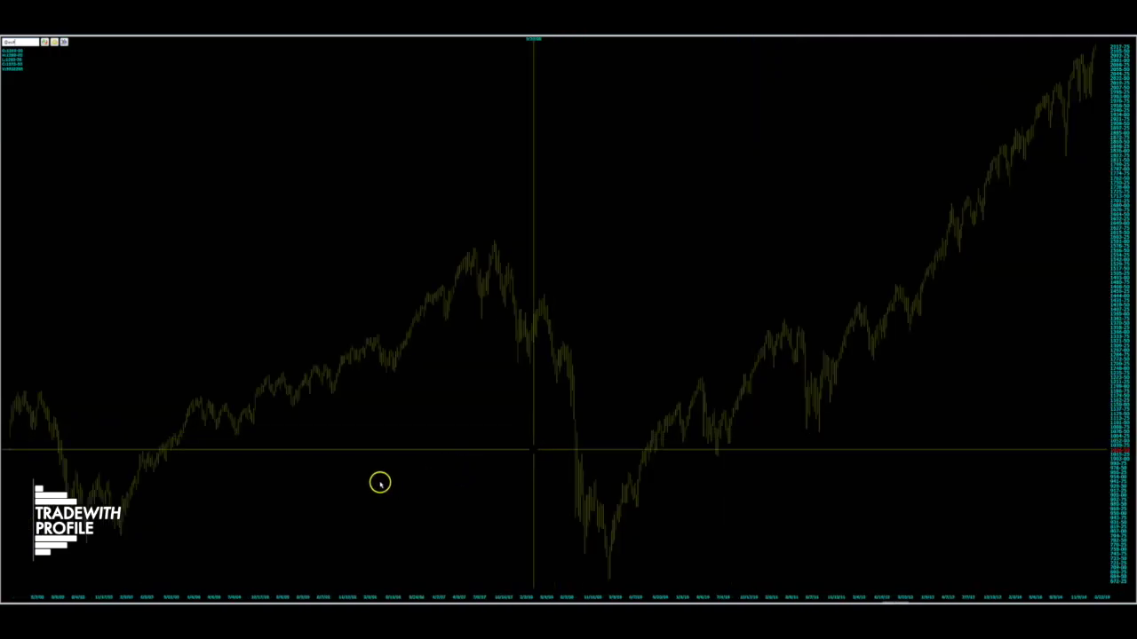
scroll(378, 484, "up", 2)
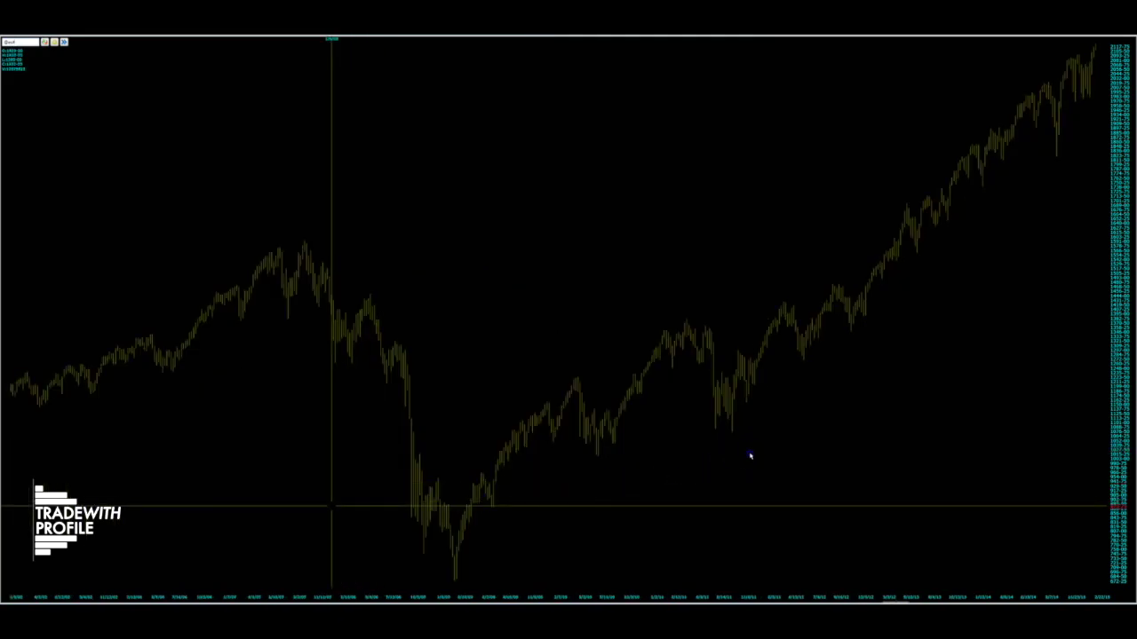
scroll(810, 435, "up", 2)
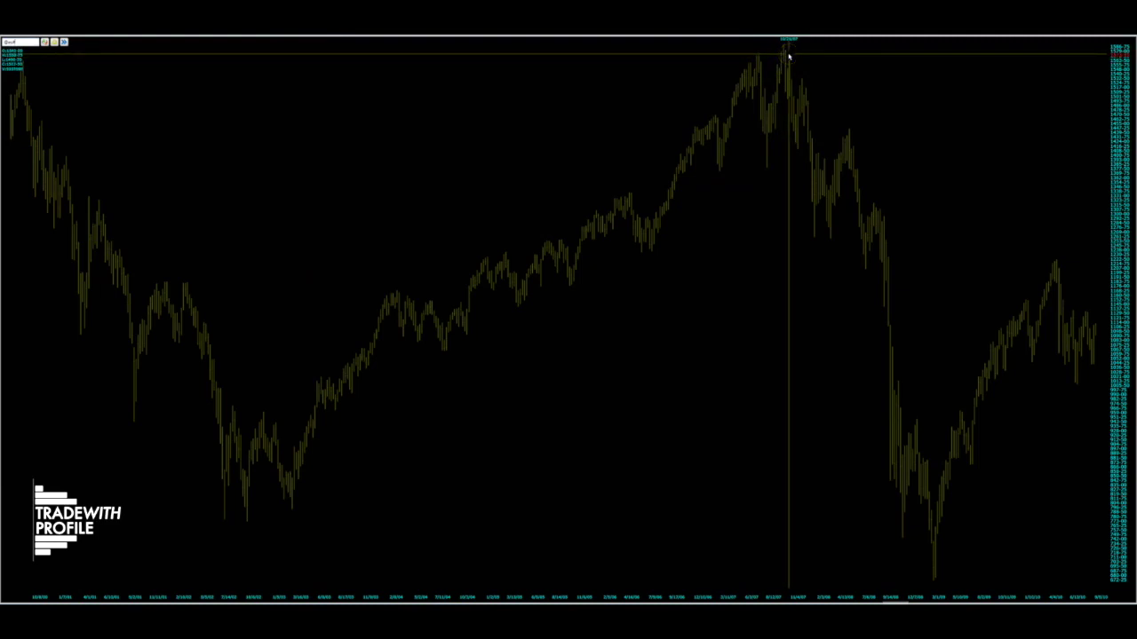
Merge a composite volume profile spanning the 2002 low to the 2007 peak
mouse_move(788, 56)
left_mouse_down()
mouse_move(350, 363)
mouse_move(256, 509)
mouse_move(231, 512)
mouse_move(432, 436)
mouse_move(787, 259)
left_mouse_up()
left_click(787, 317)
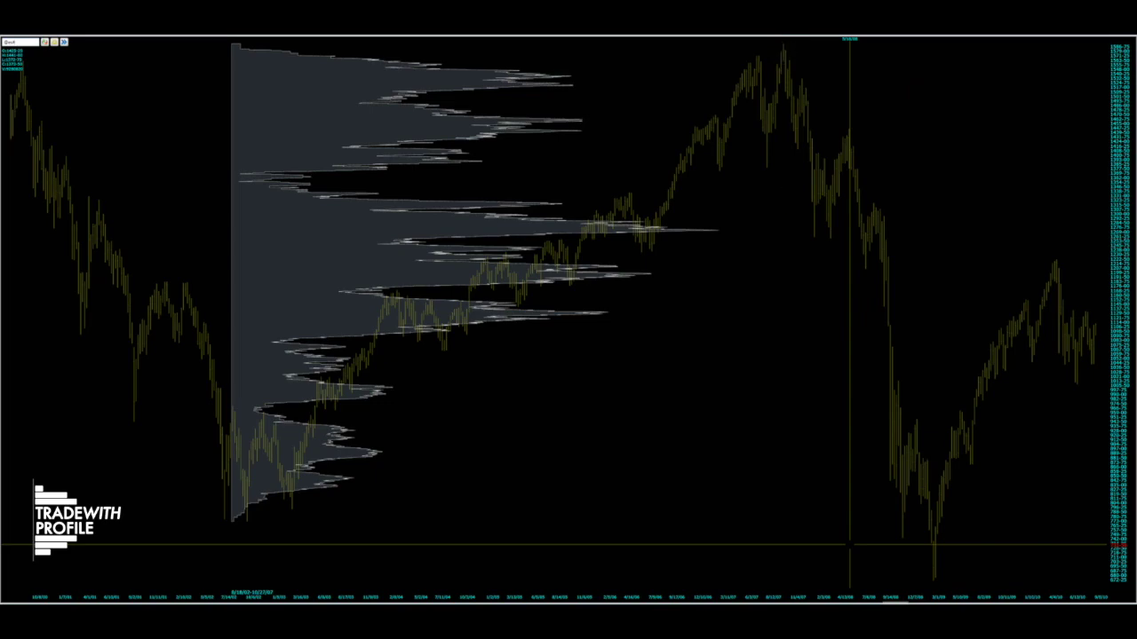
Place cyan reference bands at the high-volume nodes of the 2002–2007 profile
left_click(594, 123)
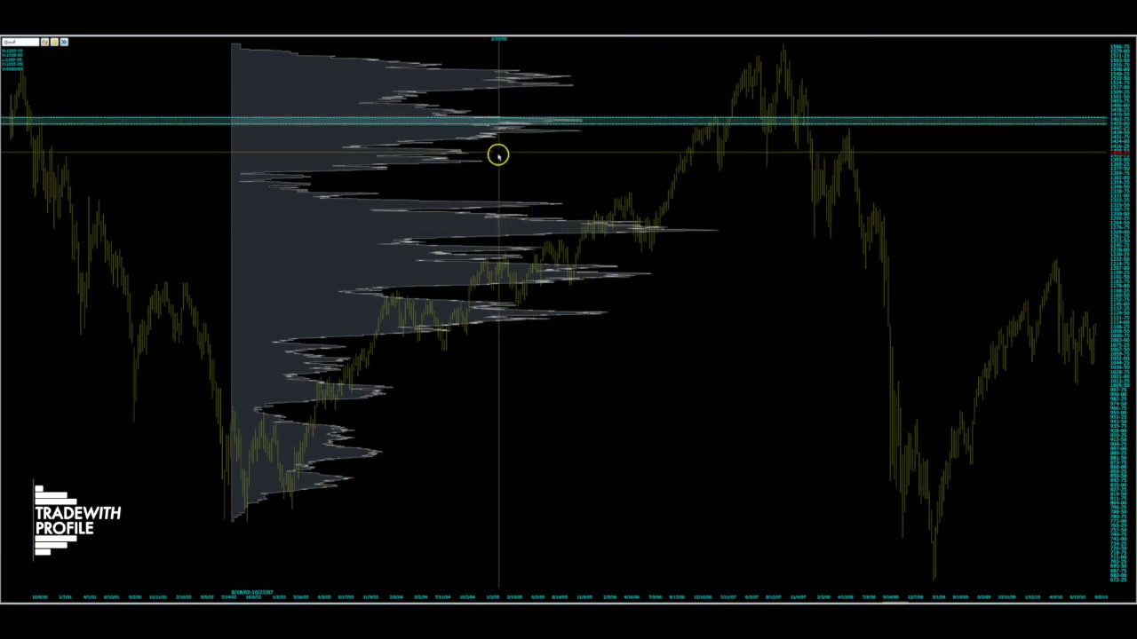
left_click(497, 159)
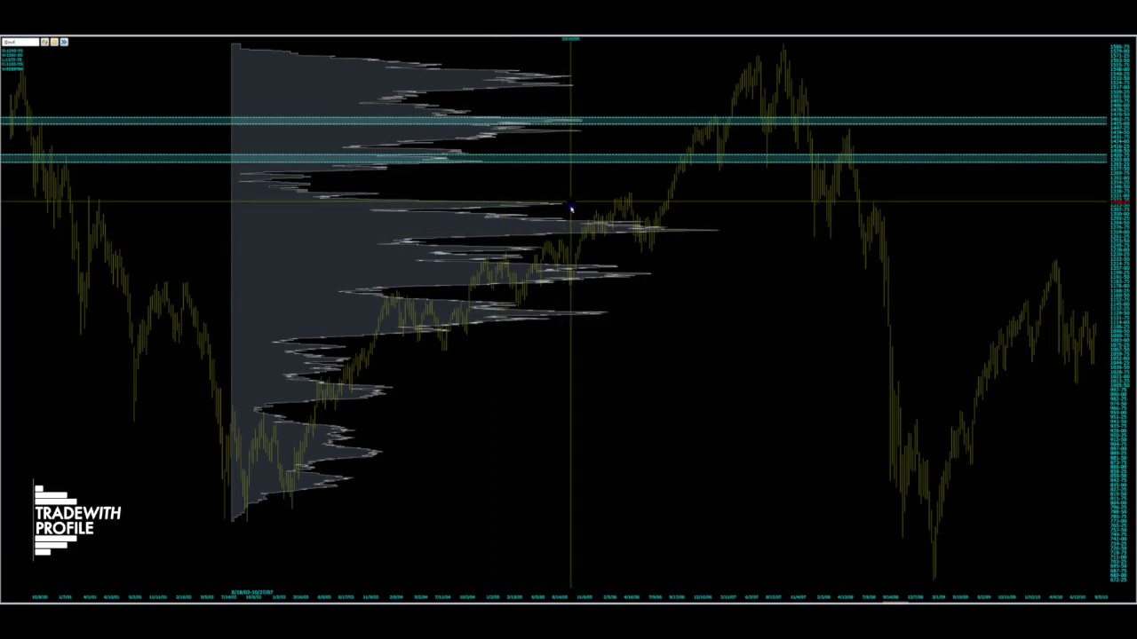
left_click(571, 205)
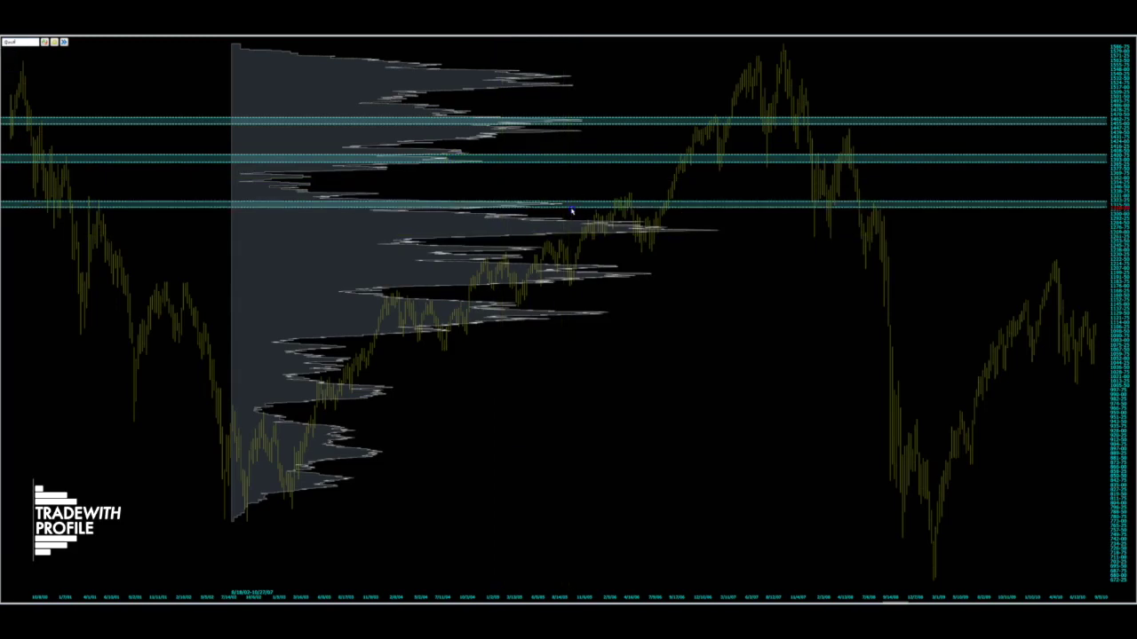
left_click(739, 238)
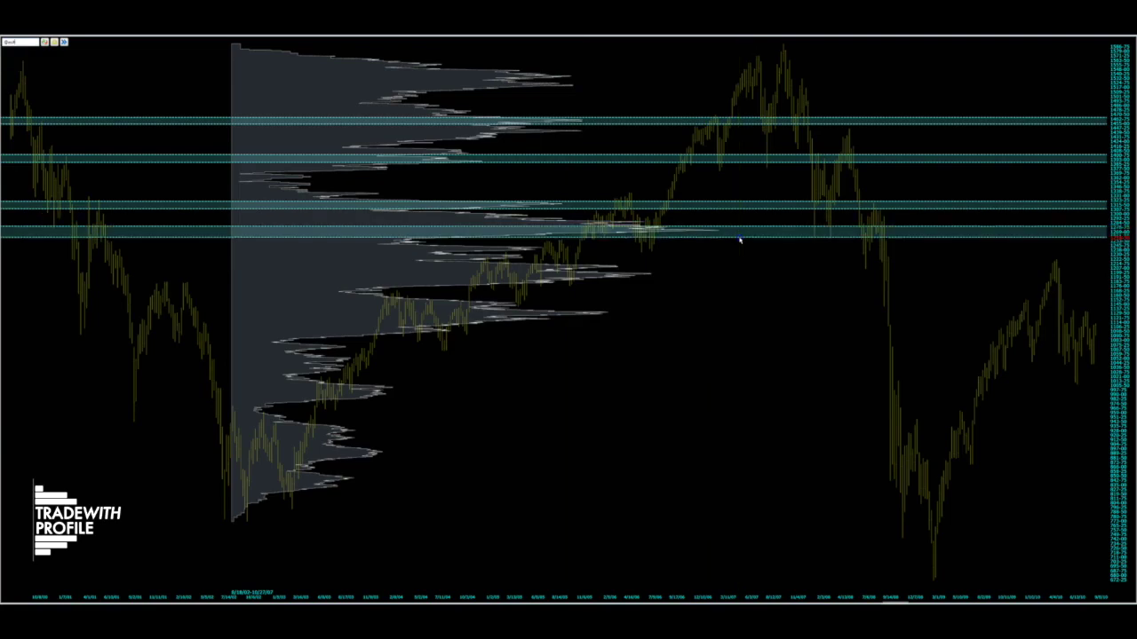
left_click(652, 267)
left_click(656, 278)
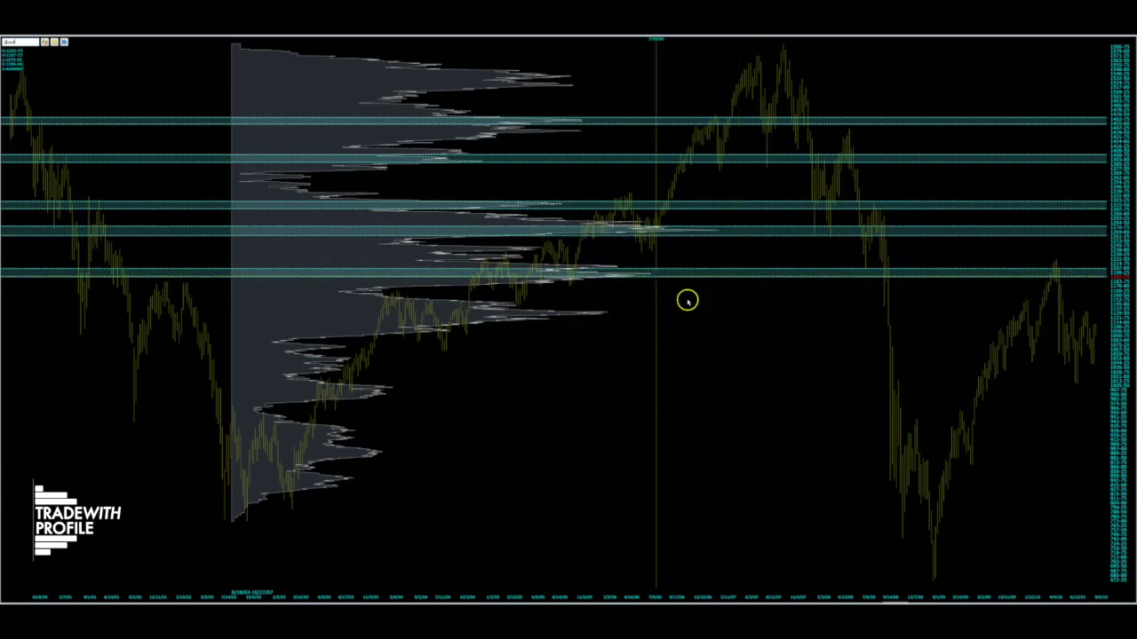
left_click(1112, 462)
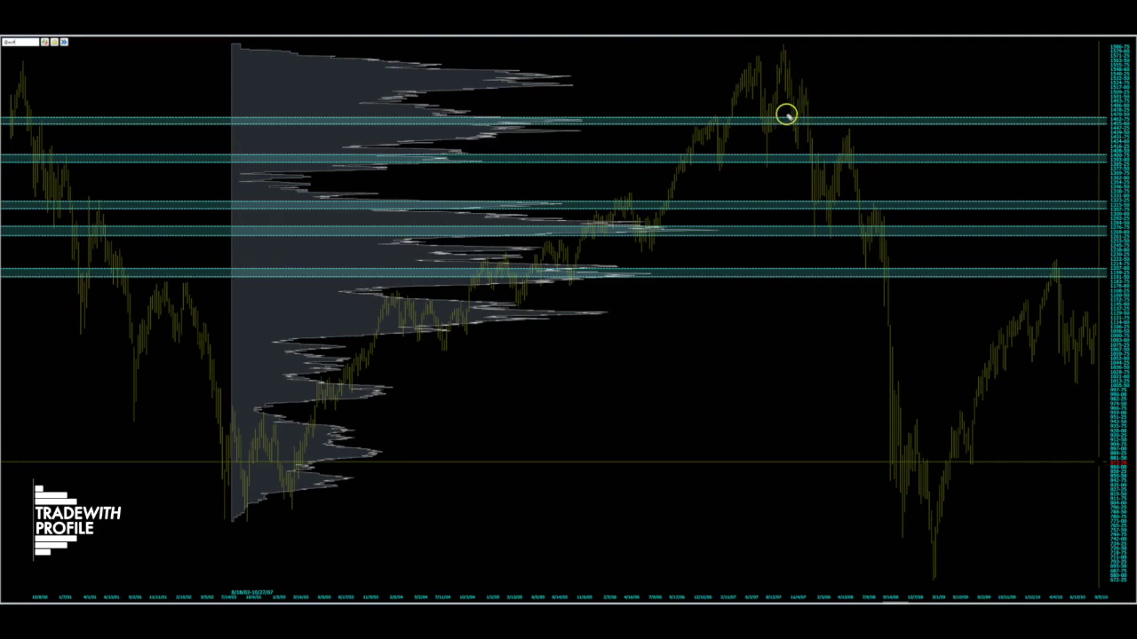
Trace the 2008 drop from the peak through each cyan band with yellow freehand strokes
left_click_drag(788, 73, 796, 125)
mouse_move(799, 115)
left_mouse_down()
mouse_move(801, 91)
mouse_move(811, 162)
left_mouse_up()
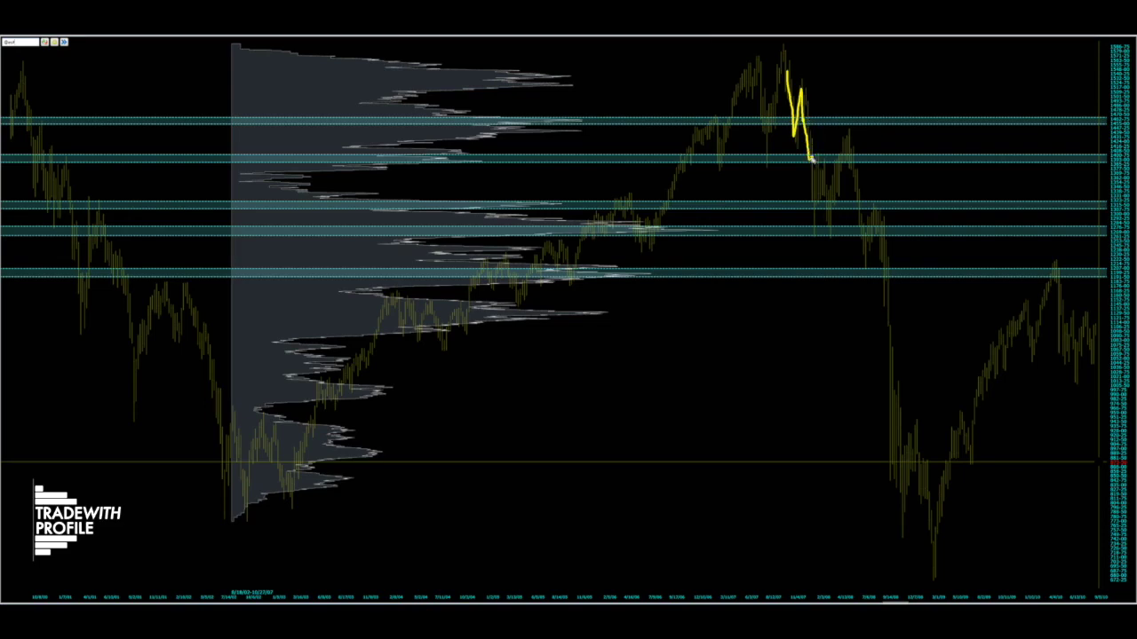
mouse_move(810, 160)
left_mouse_down()
mouse_move(810, 212)
mouse_move(829, 157)
mouse_move(832, 234)
mouse_move(849, 139)
left_mouse_up()
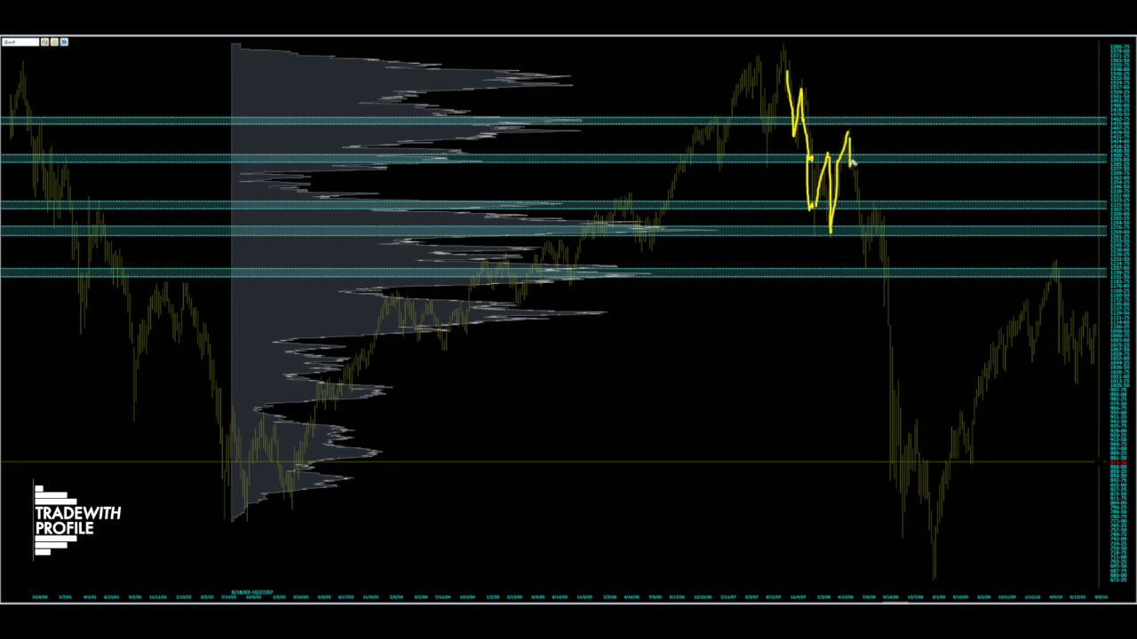
mouse_move(854, 163)
left_mouse_down()
mouse_move(860, 227)
mouse_move(880, 232)
left_mouse_up()
left_click(885, 219)
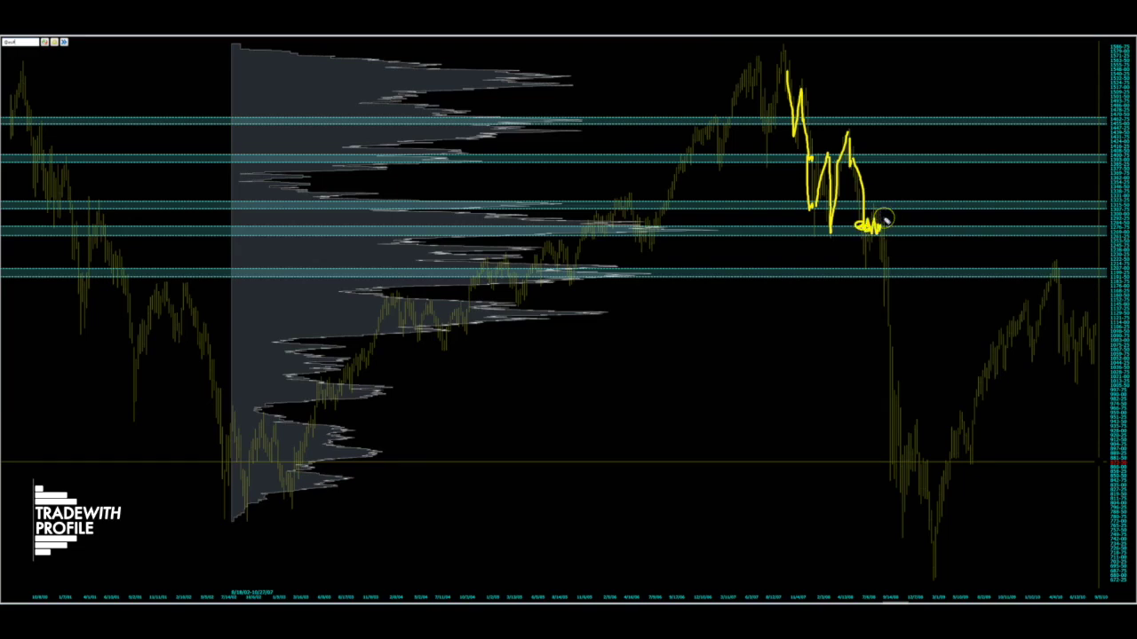
left_click_drag(882, 227, 891, 419)
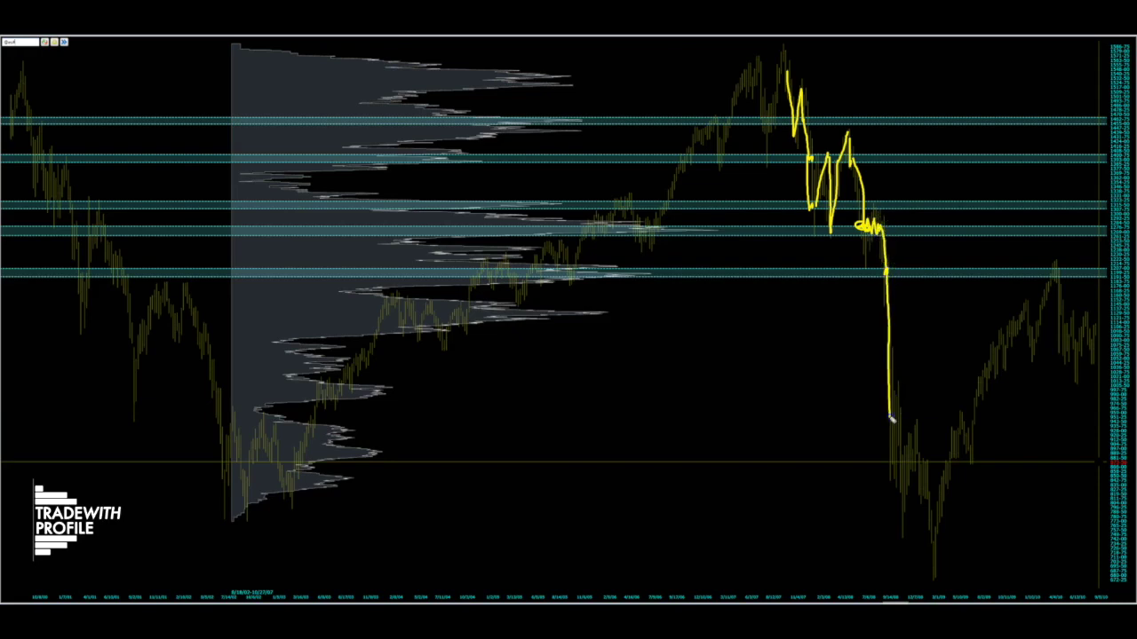
left_click(890, 413)
Circle the profile's high-volume bulges in yellow and zigzag and underline the 2009 lows
mouse_move(510, 205)
left_mouse_down()
mouse_move(611, 205)
mouse_move(718, 266)
mouse_move(483, 294)
left_mouse_up()
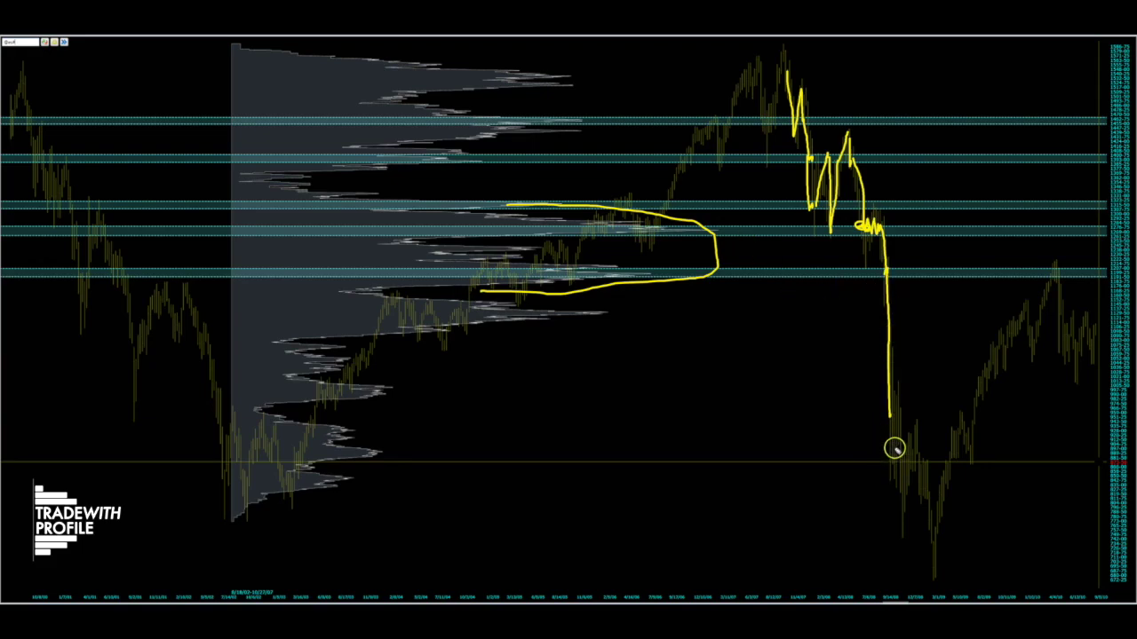
mouse_move(893, 425)
left_mouse_down()
mouse_move(933, 459)
mouse_move(940, 444)
left_mouse_up()
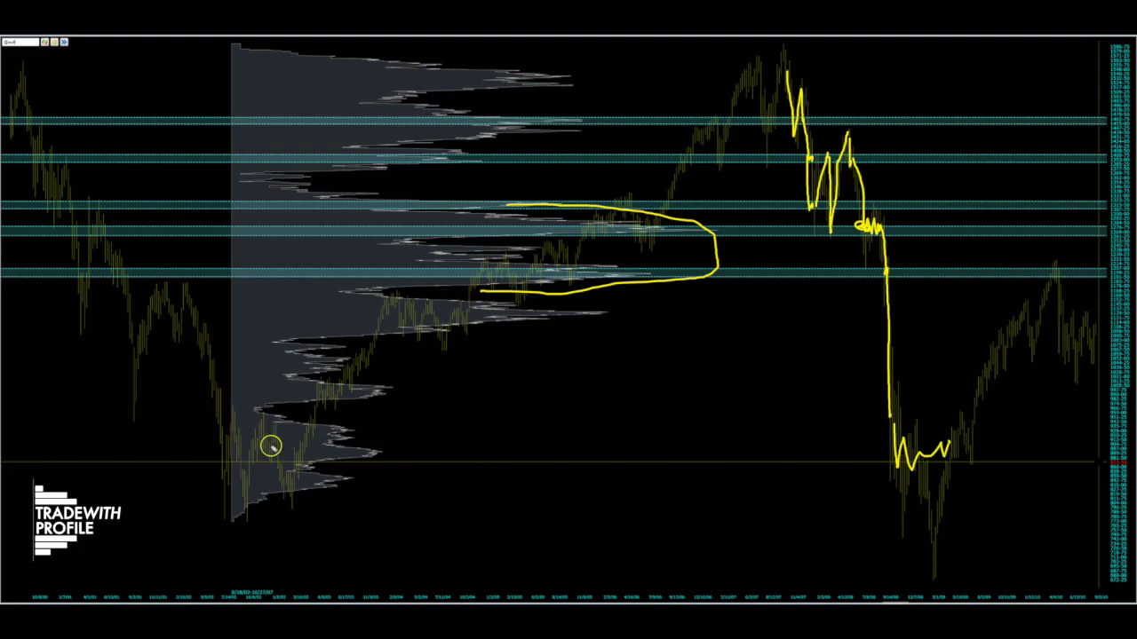
left_click(225, 418)
mouse_move(226, 418)
left_mouse_down()
mouse_move(371, 455)
mouse_move(249, 507)
mouse_move(248, 497)
left_mouse_up()
mouse_move(229, 431)
left_mouse_down()
mouse_move(246, 457)
mouse_move(396, 451)
left_mouse_up()
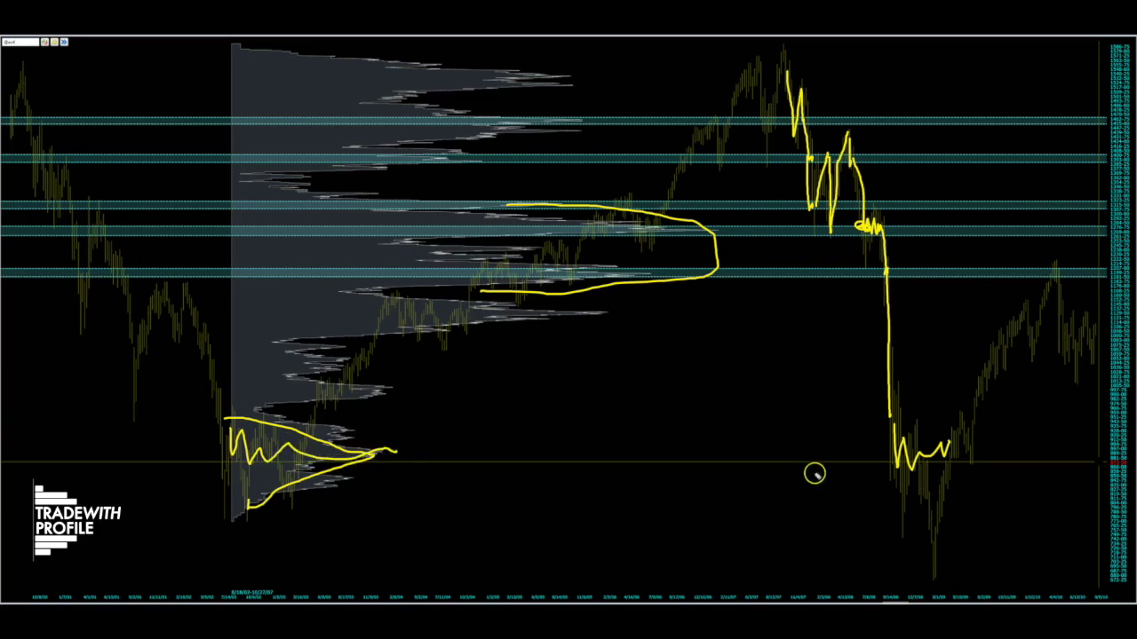
mouse_move(893, 436)
left_mouse_down()
mouse_move(932, 453)
mouse_move(935, 535)
mouse_move(940, 478)
mouse_move(923, 578)
mouse_move(964, 494)
mouse_move(920, 503)
mouse_move(947, 489)
mouse_move(961, 497)
mouse_move(938, 573)
mouse_move(950, 463)
left_mouse_up()
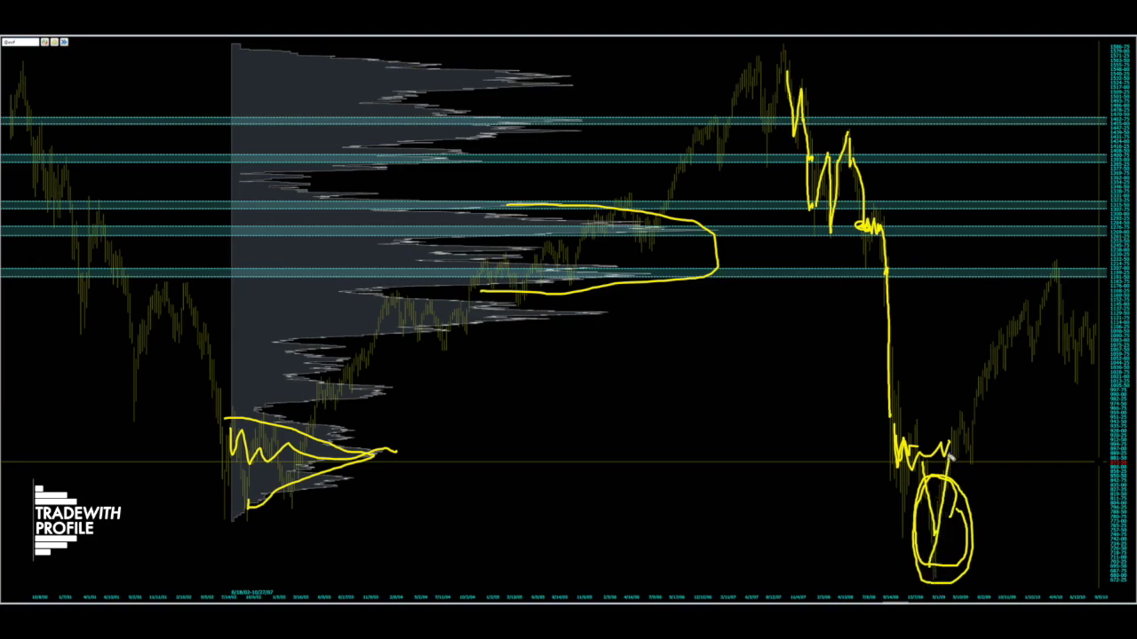
mouse_move(861, 463)
left_mouse_down()
mouse_move(976, 460)
mouse_move(1027, 543)
mouse_move(987, 565)
left_mouse_up()
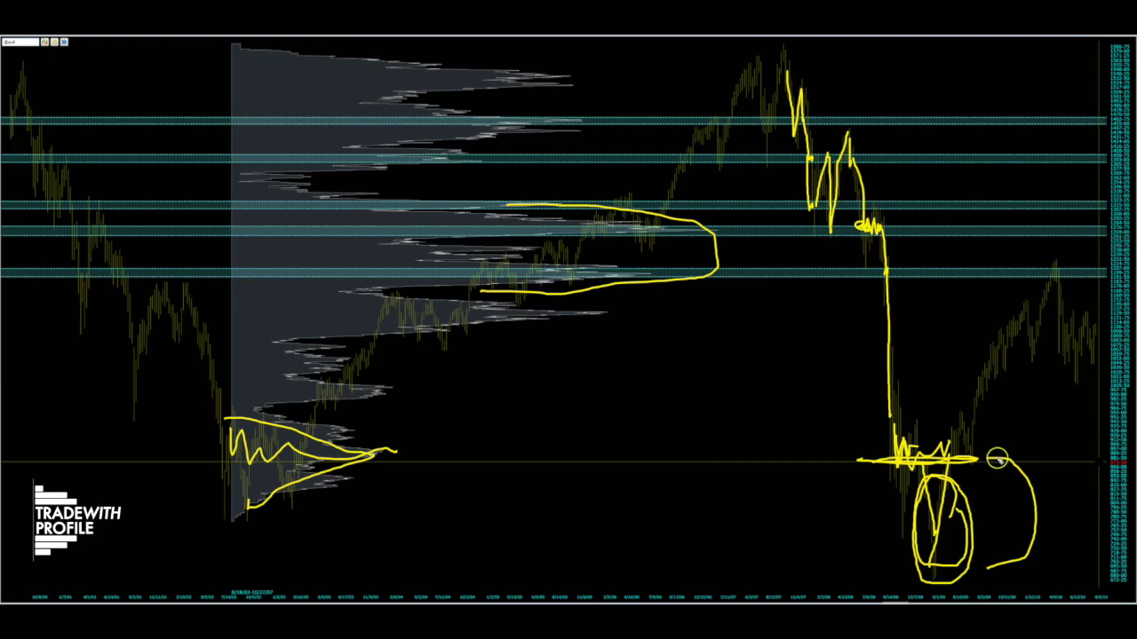
Erase all yellow freehand annotations, leaving the cyan bands on the 2009–2019 chart
key("Escape")
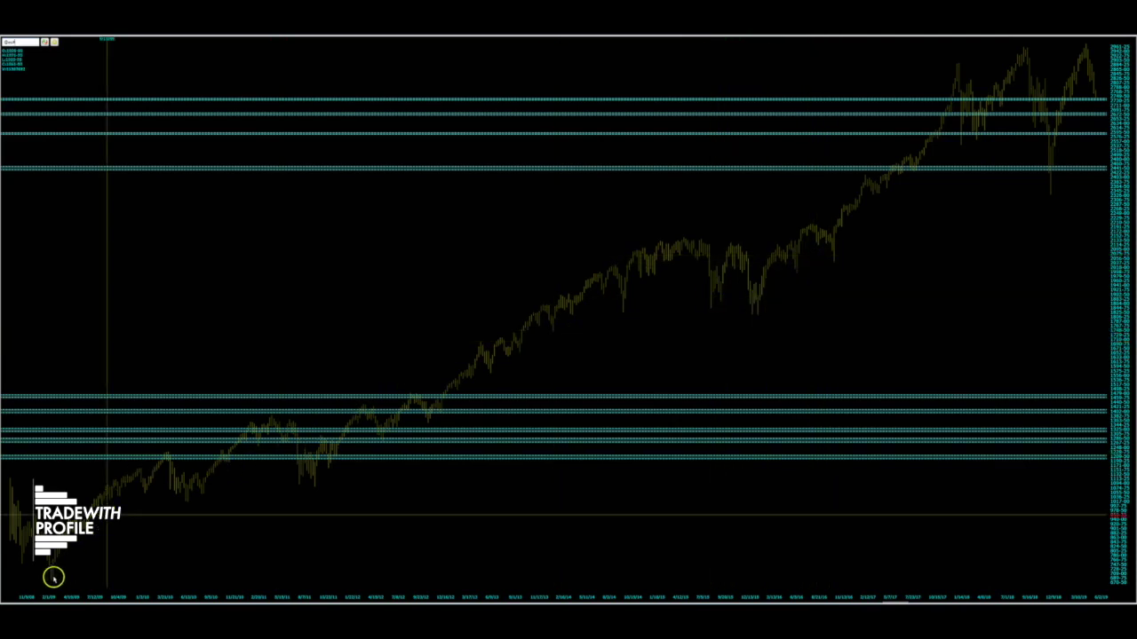
Profile 1/1/09–4/17/17, band its main volume level, and mark 2018–2019 touches in yellow
mouse_move(50, 577)
left_mouse_down()
mouse_move(779, 452)
mouse_move(1034, 289)
mouse_move(1091, 234)
mouse_move(919, 249)
left_mouse_up()
left_click(918, 256)
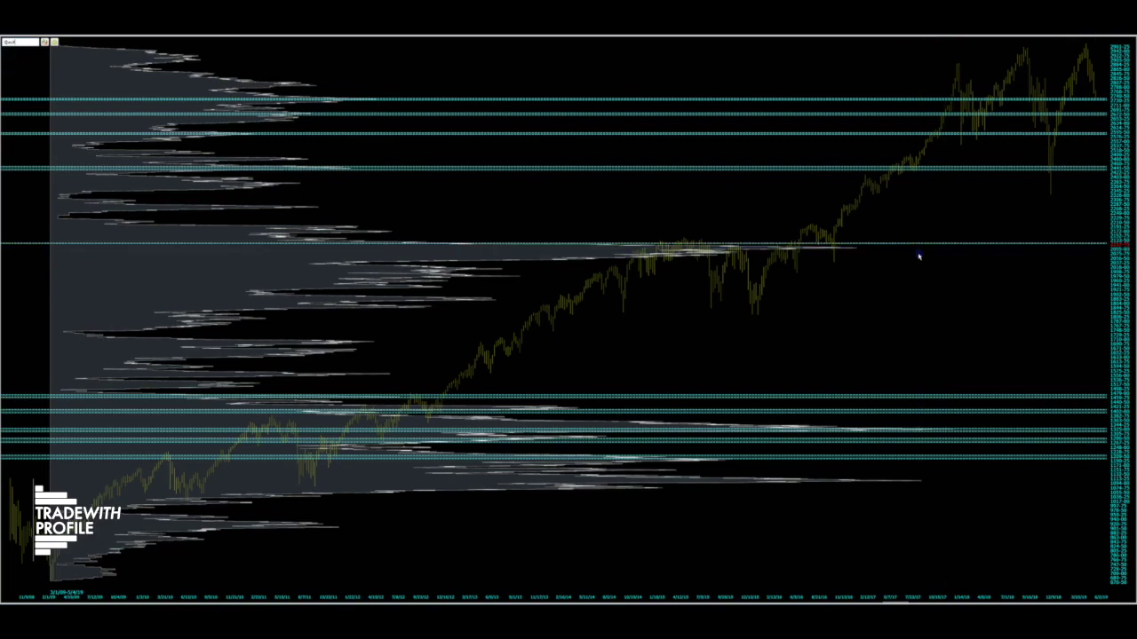
left_click(912, 307)
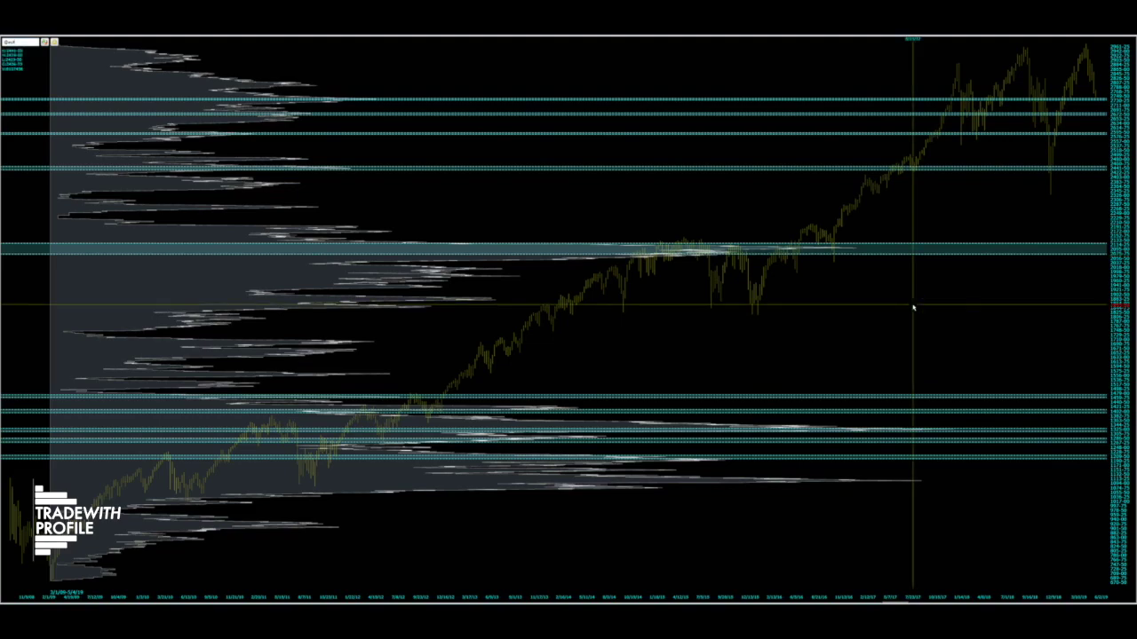
mouse_move(941, 254)
left_mouse_down()
mouse_move(1116, 127)
mouse_move(1086, 94)
mouse_move(687, 150)
mouse_move(693, 172)
mouse_move(680, 160)
mouse_move(756, 144)
left_mouse_up()
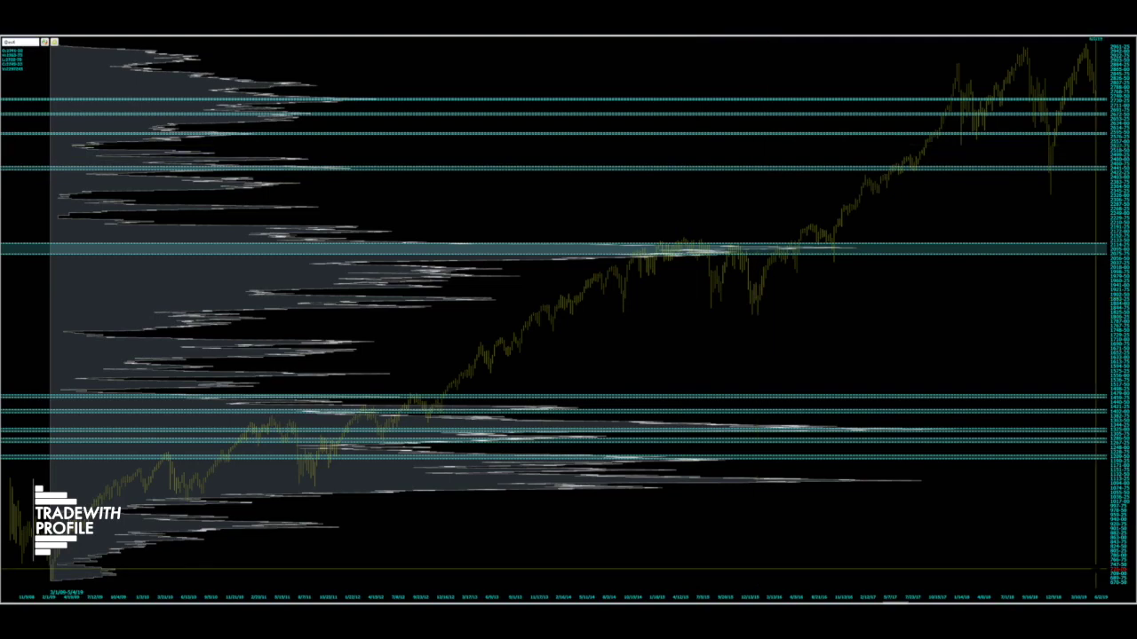
mouse_move(936, 220)
left_mouse_down()
mouse_move(982, 157)
mouse_move(642, 157)
mouse_move(876, 134)
mouse_move(969, 99)
mouse_move(968, 116)
left_mouse_up()
Draw yellow strokes on the cyan level below the recent highs and three matching upper profile peaks
mouse_move(939, 134)
left_mouse_down()
mouse_move(971, 133)
mouse_move(992, 171)
mouse_move(1010, 173)
left_mouse_up()
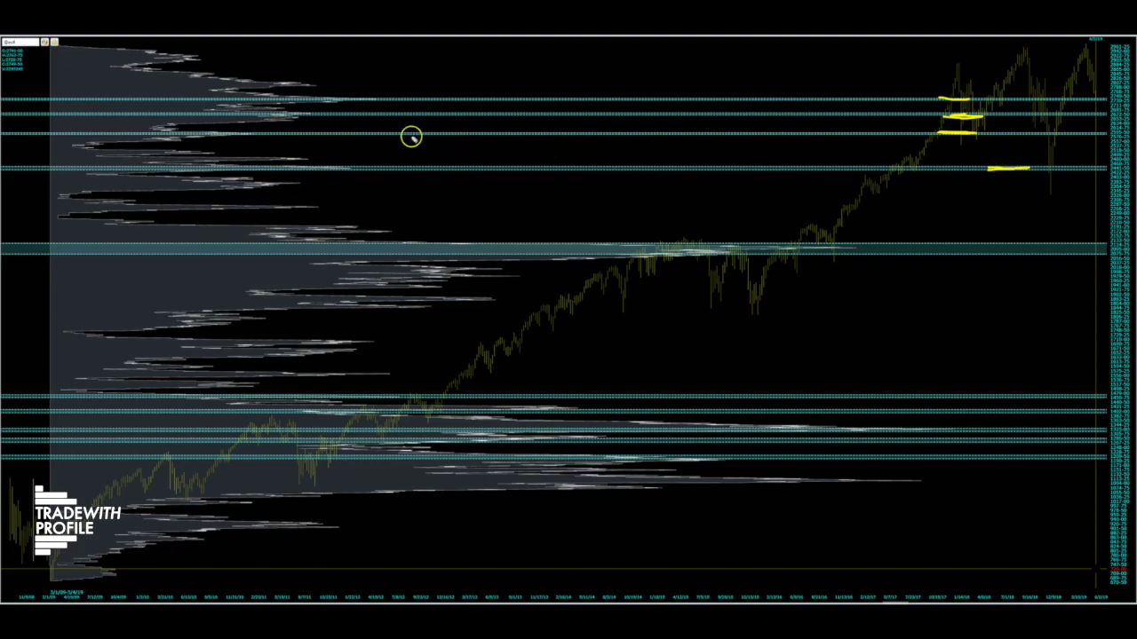
mouse_move(295, 158)
left_mouse_down()
mouse_move(315, 158)
mouse_move(316, 185)
left_mouse_up()
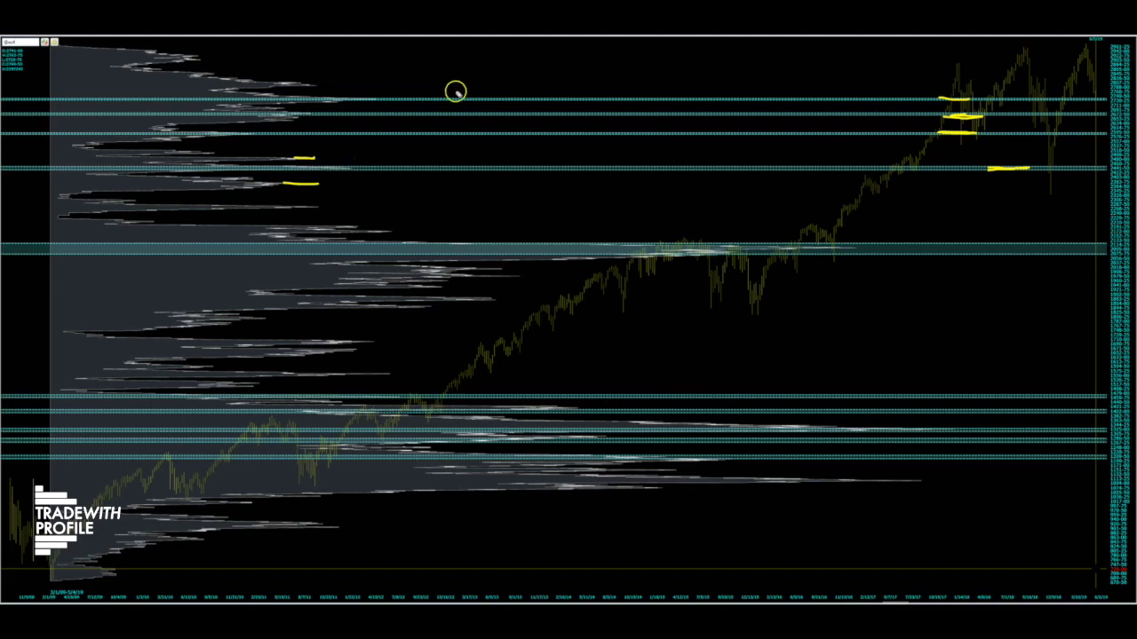
left_click_drag(278, 85, 334, 85)
left_click_drag(193, 57, 233, 57)
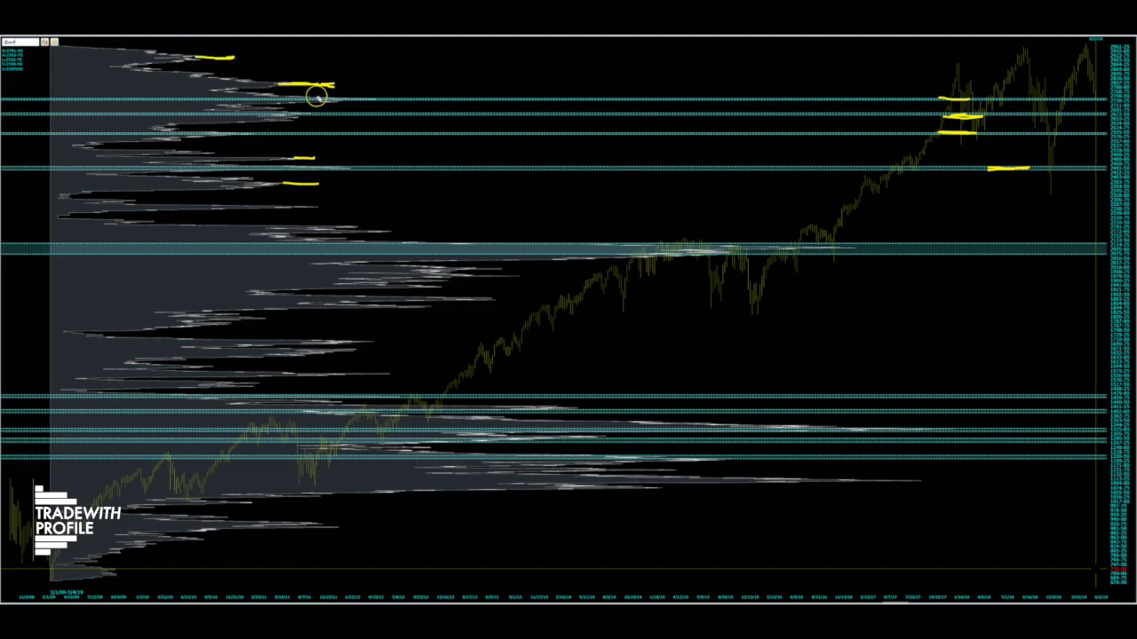